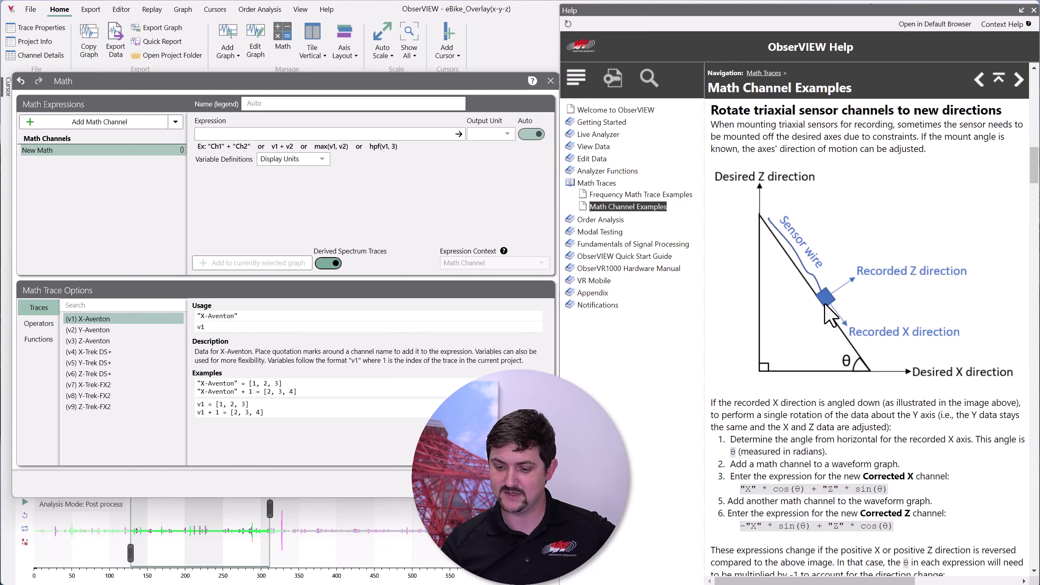
pyautogui.scroll(-4, 854, 432)
pyautogui.scroll(2, 855, 435)
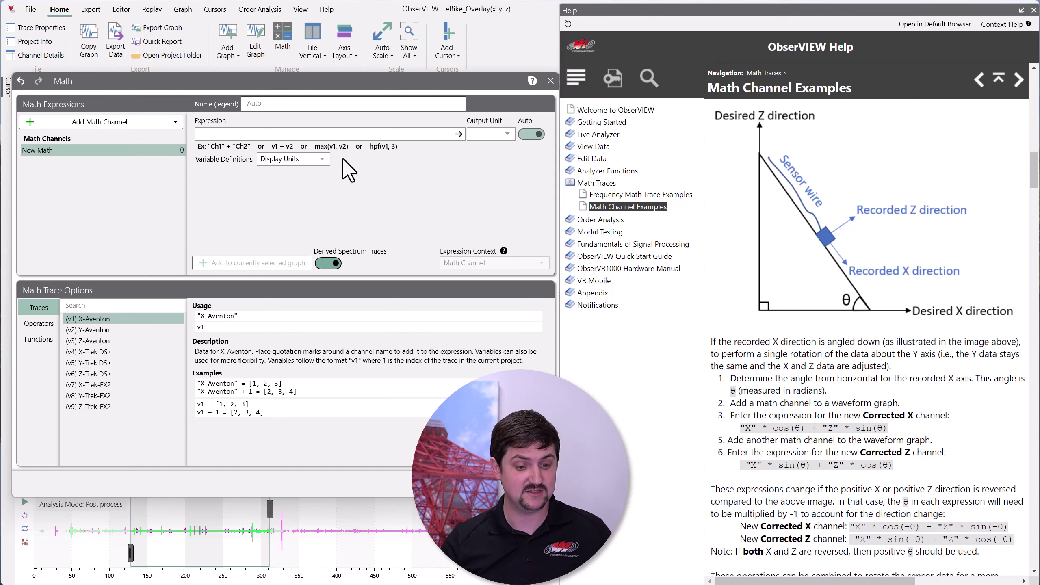
# Create math channel Vert-Aventon as -X-Aventon·sin(60°) + Z-Aventon·cos(60°).
pyautogui.click(287, 134)
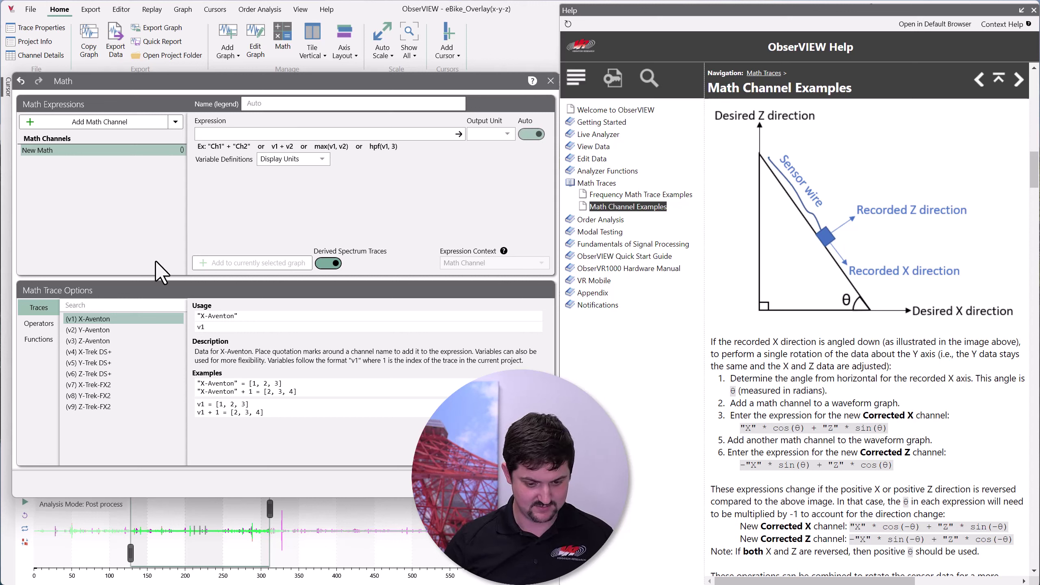
pyautogui.write('-')
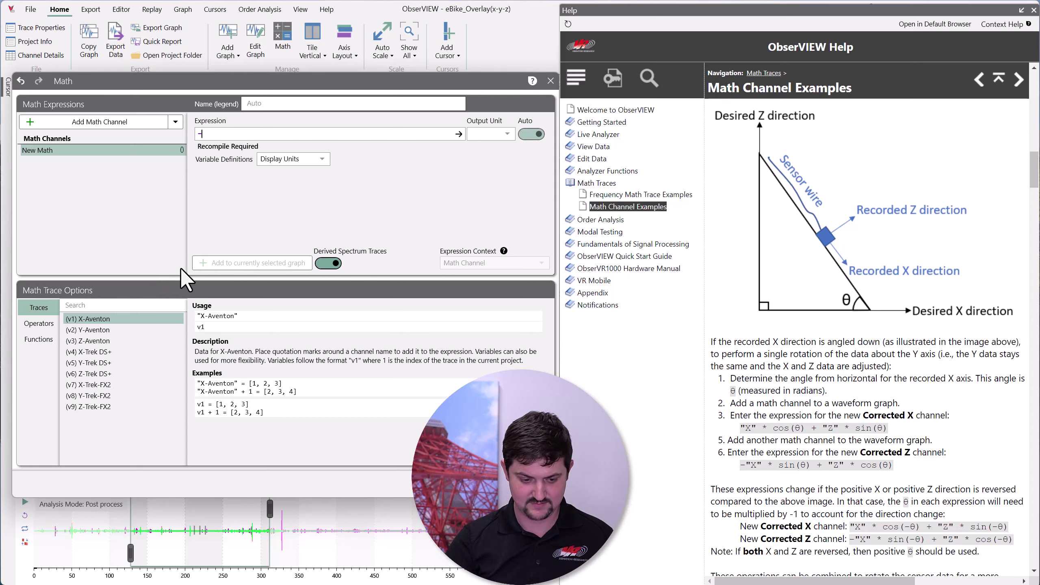
pyautogui.doubleClick(111, 322)
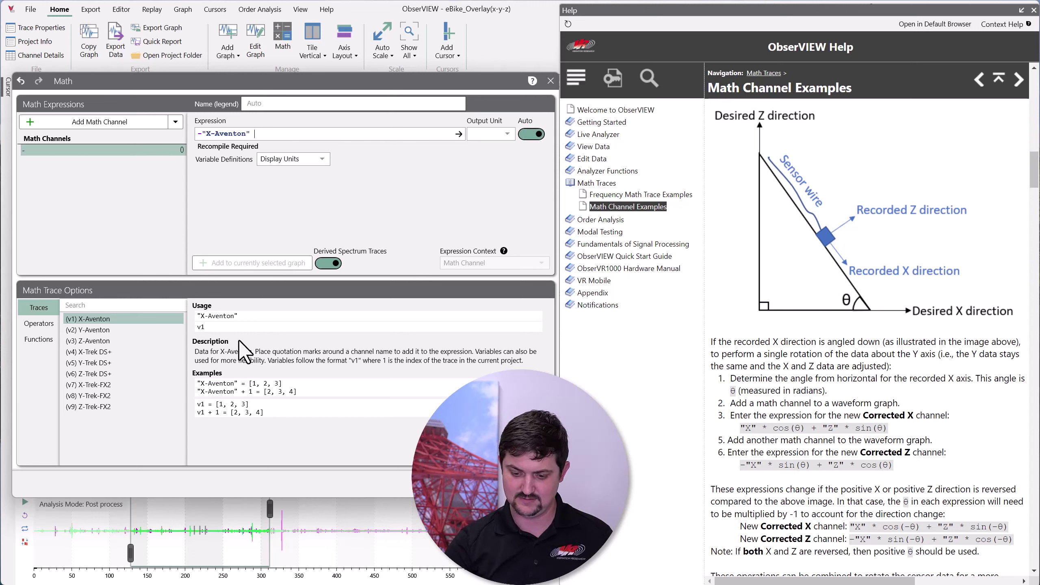
pyautogui.write('* sin(DegToRa')
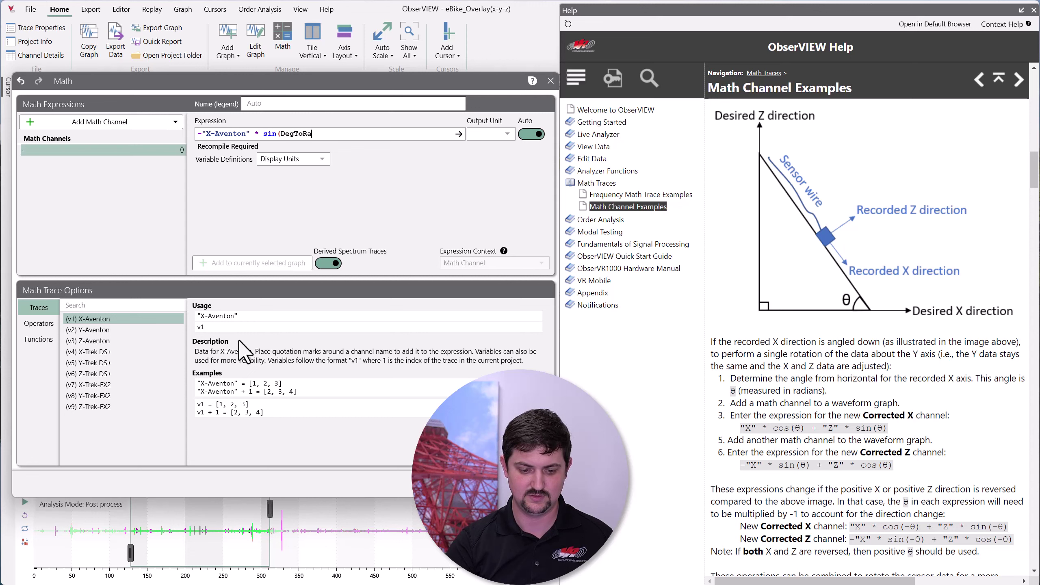
pyautogui.write('d(')
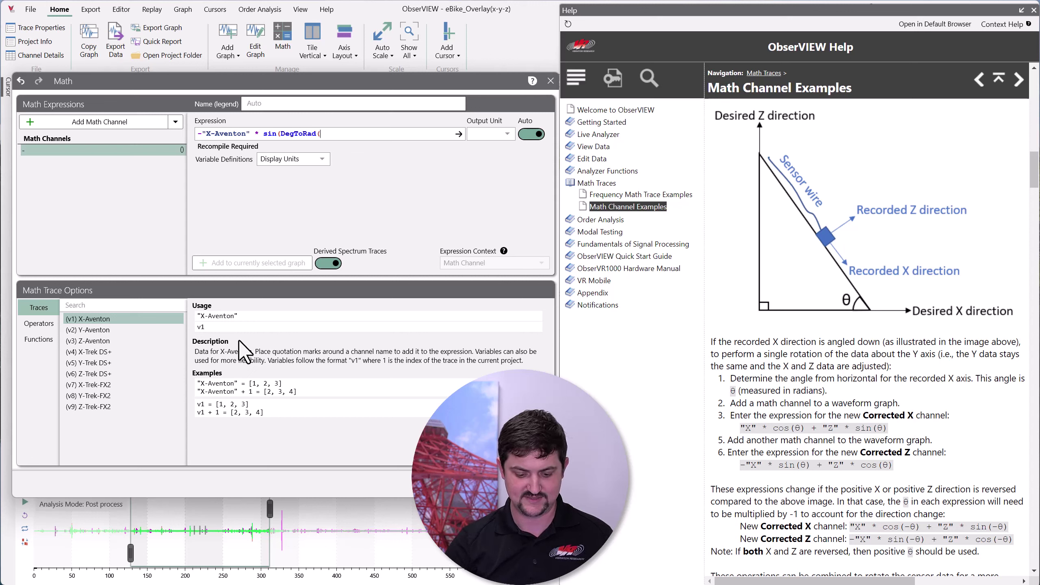
pyautogui.write('60)) ')
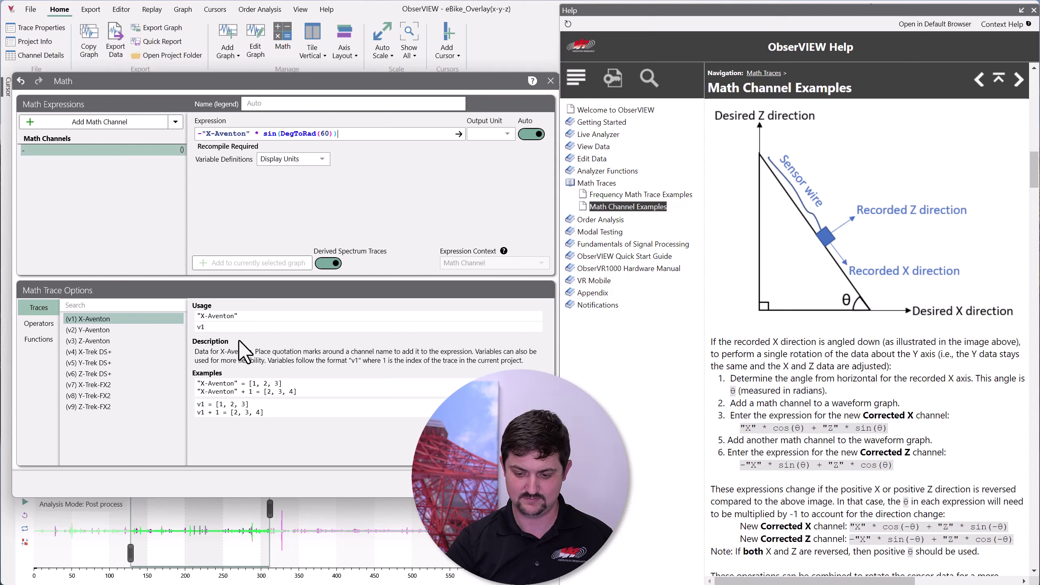
pyautogui.write('+')
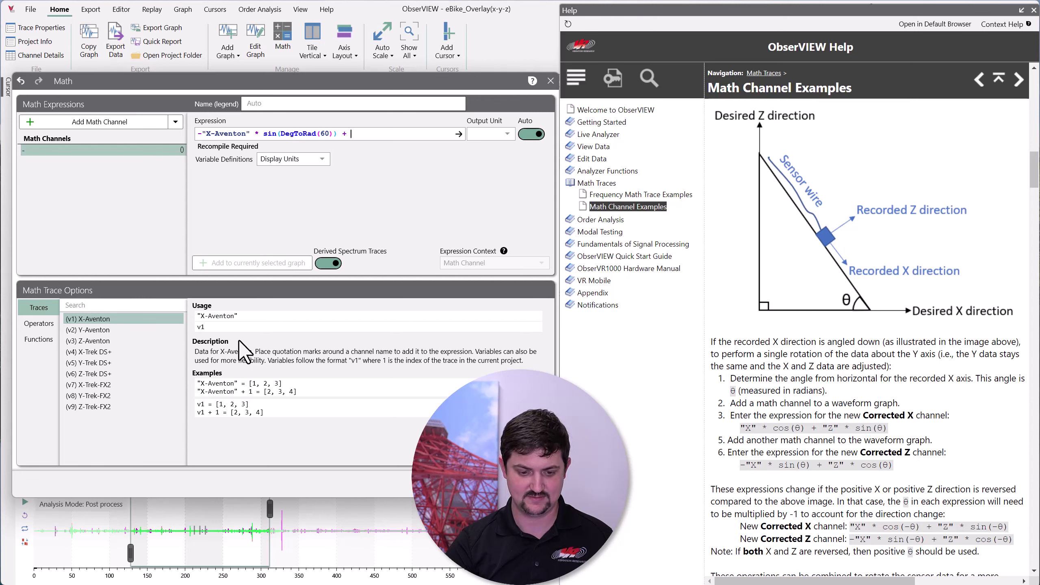
pyautogui.doubleClick(103, 340)
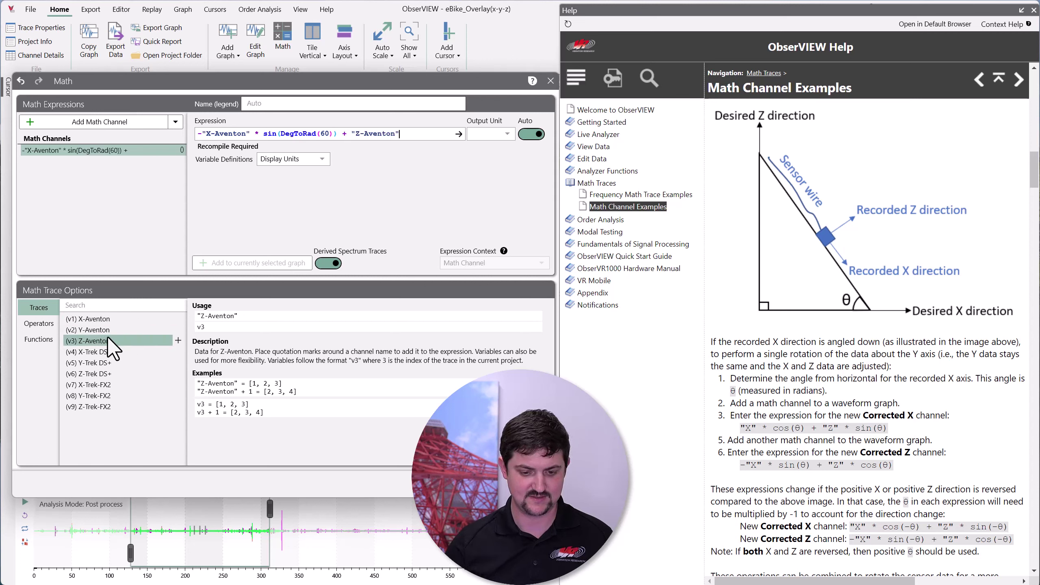
pyautogui.write('* ')
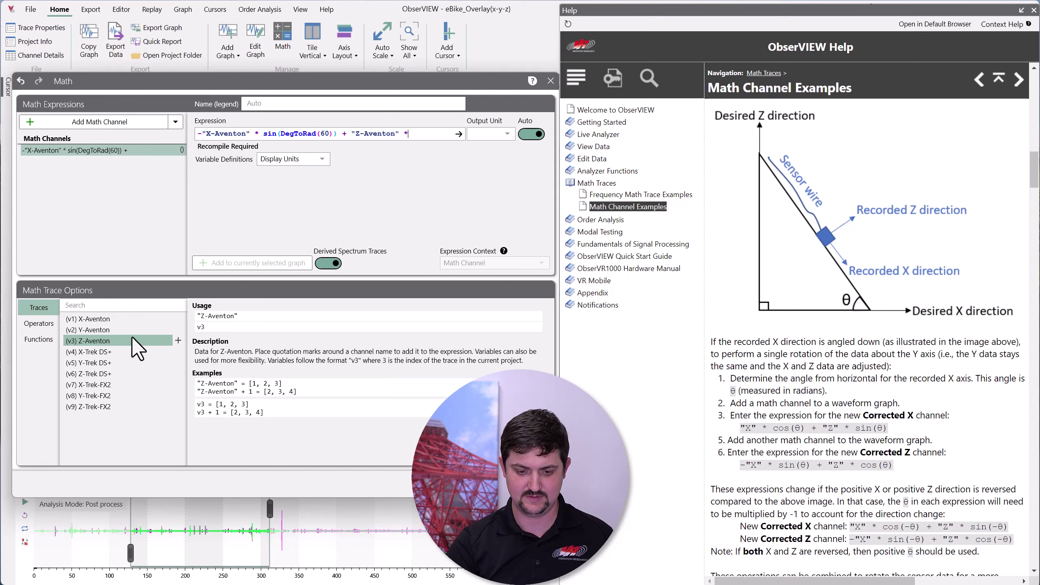
pyautogui.write('cos')
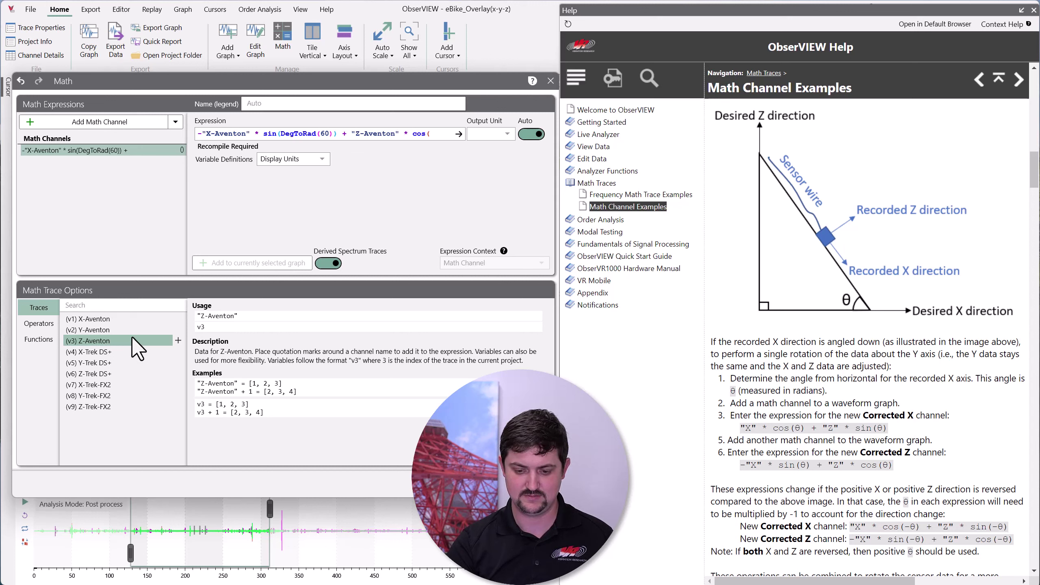
pyautogui.write('(DegToR')
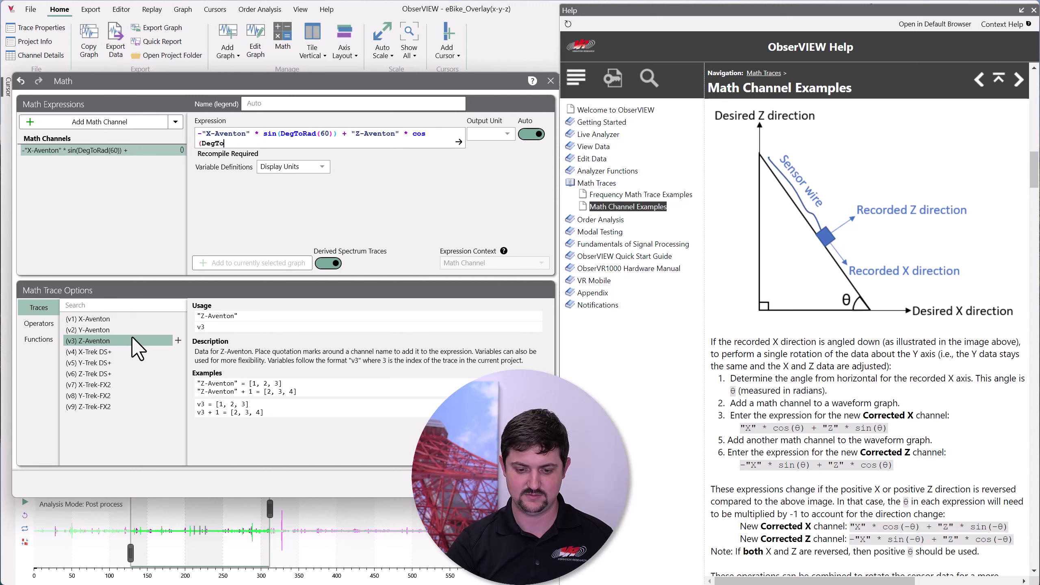
pyautogui.write('ad(')
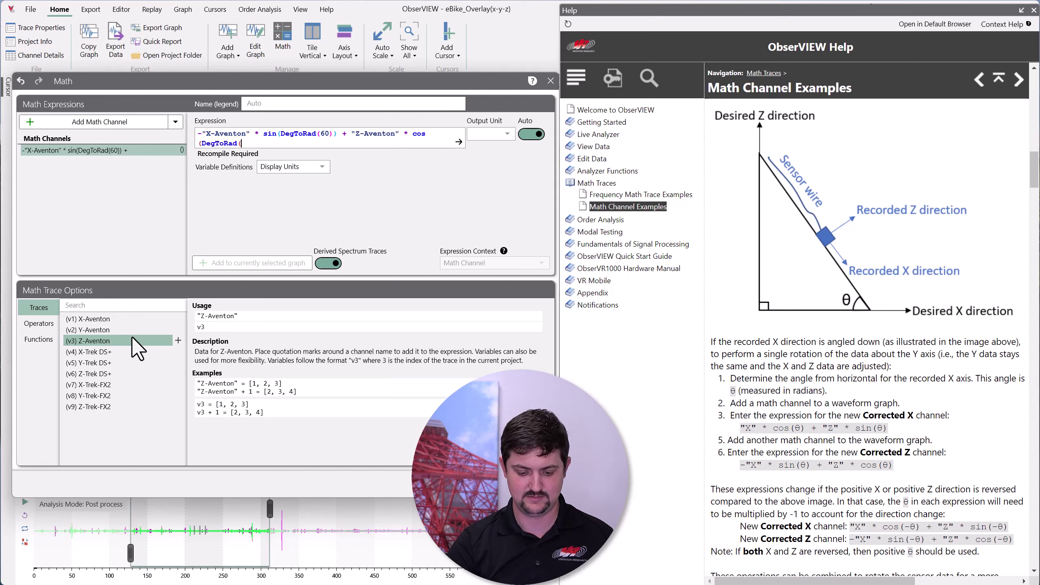
pyautogui.write('60))')
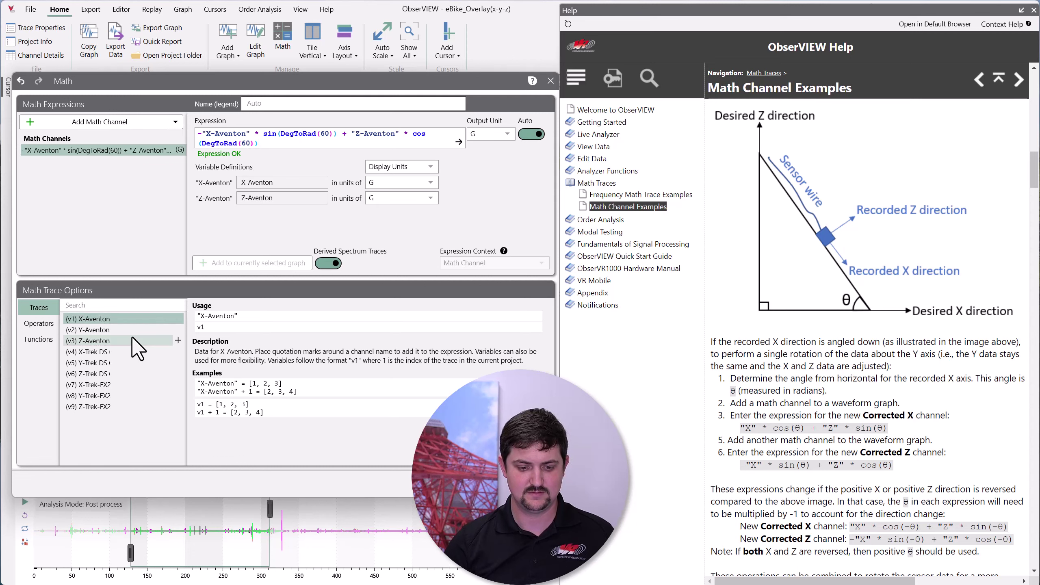
pyautogui.click(293, 103)
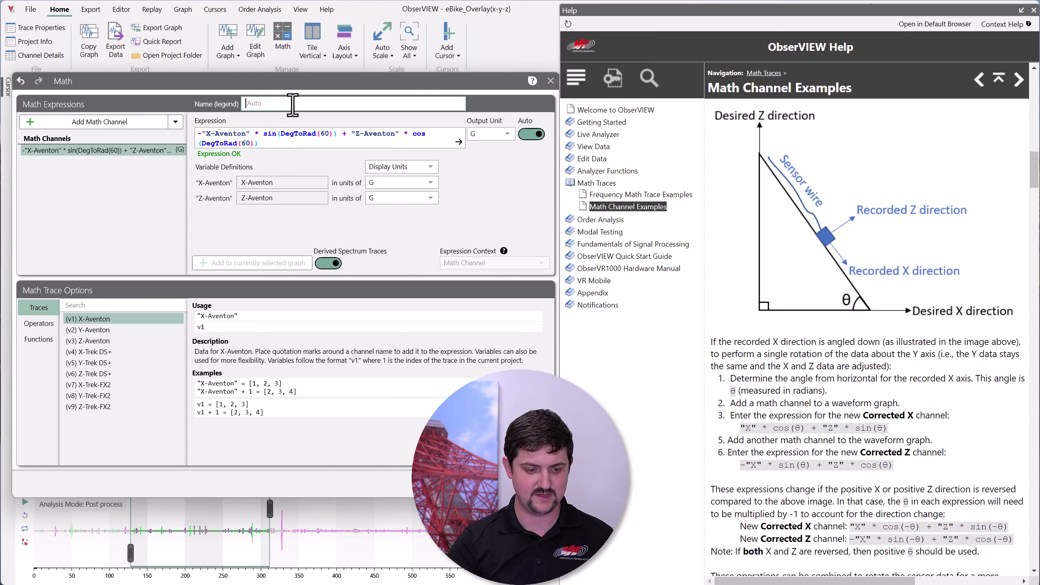
pyautogui.write('Vert')
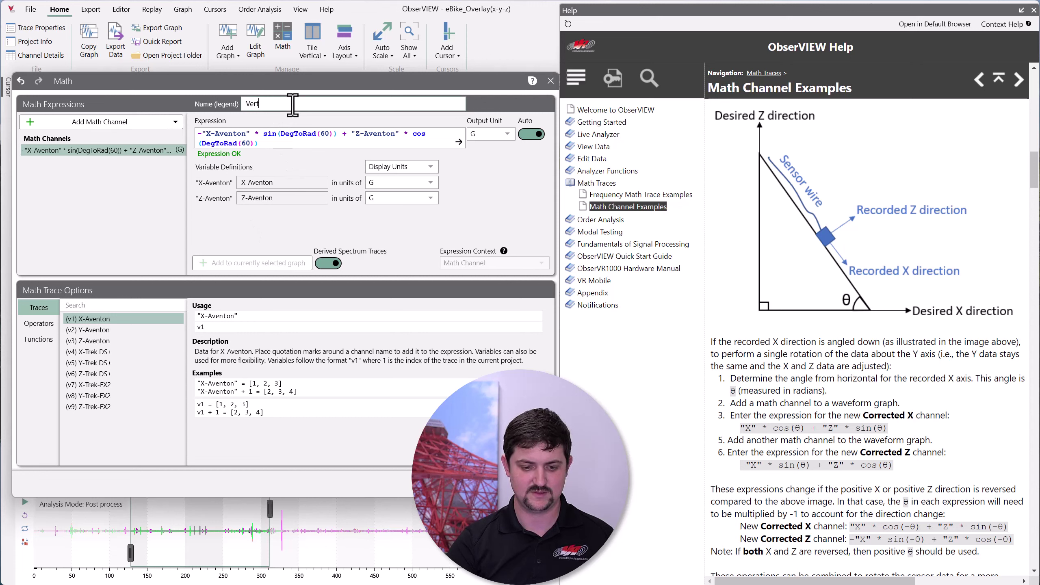
pyautogui.write('-Aventon')
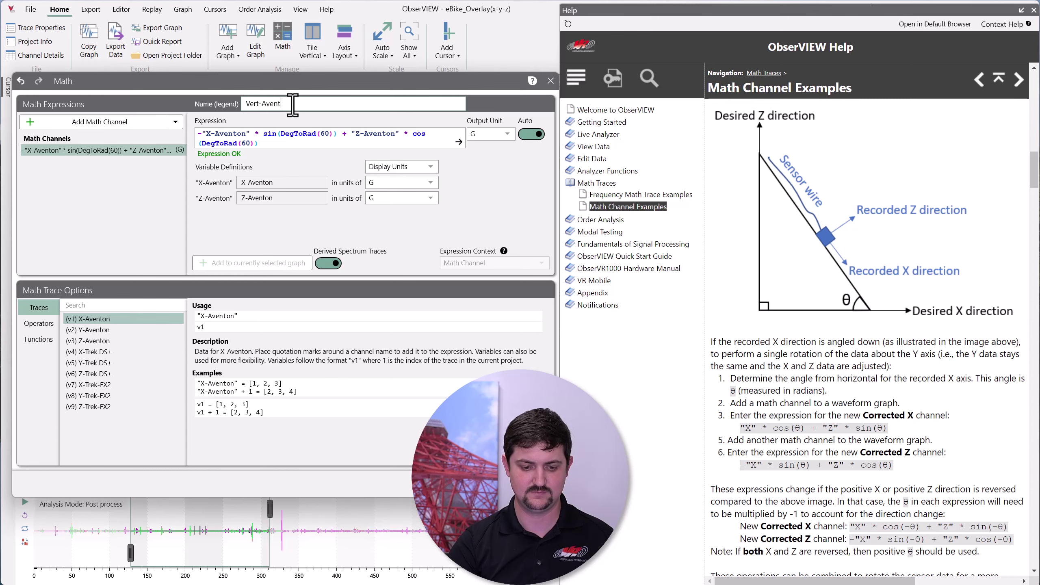
pyautogui.press('Return')
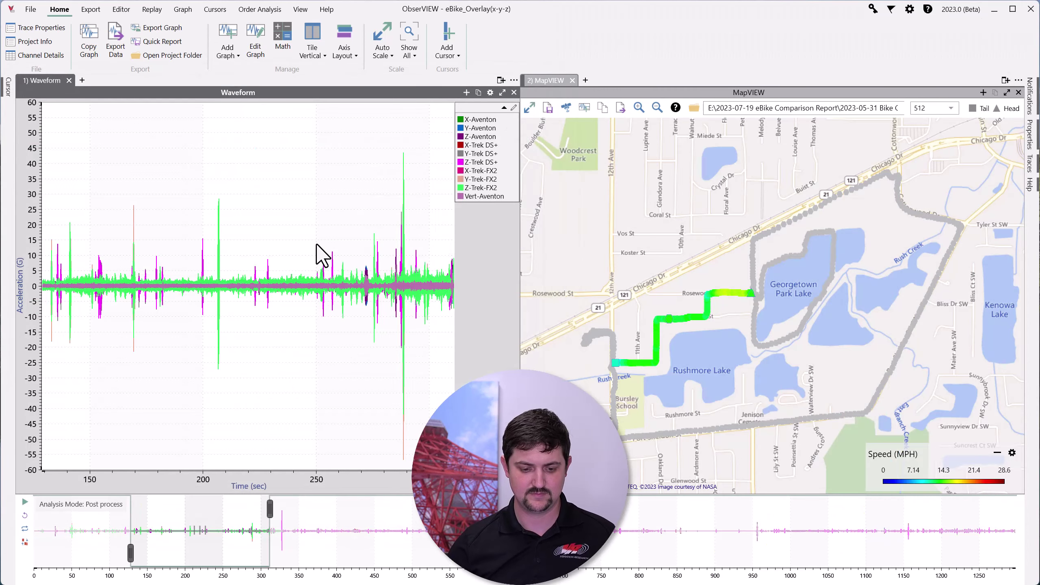
# Show only the X, Y, Z and Vert-Aventon traces, with the waveform graph maximized.
pyautogui.click(479, 120)
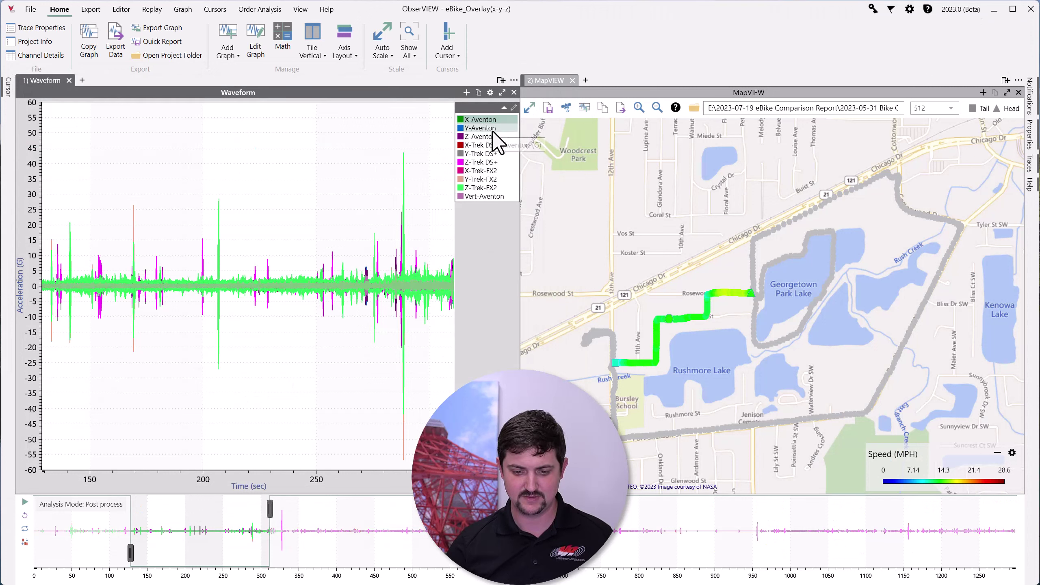
pyautogui.keyDown('shift'); pyautogui.click(490, 136); pyautogui.keyUp('shift')
pyautogui.keyDown('ctrl'); pyautogui.click(484, 197); pyautogui.keyUp('ctrl')
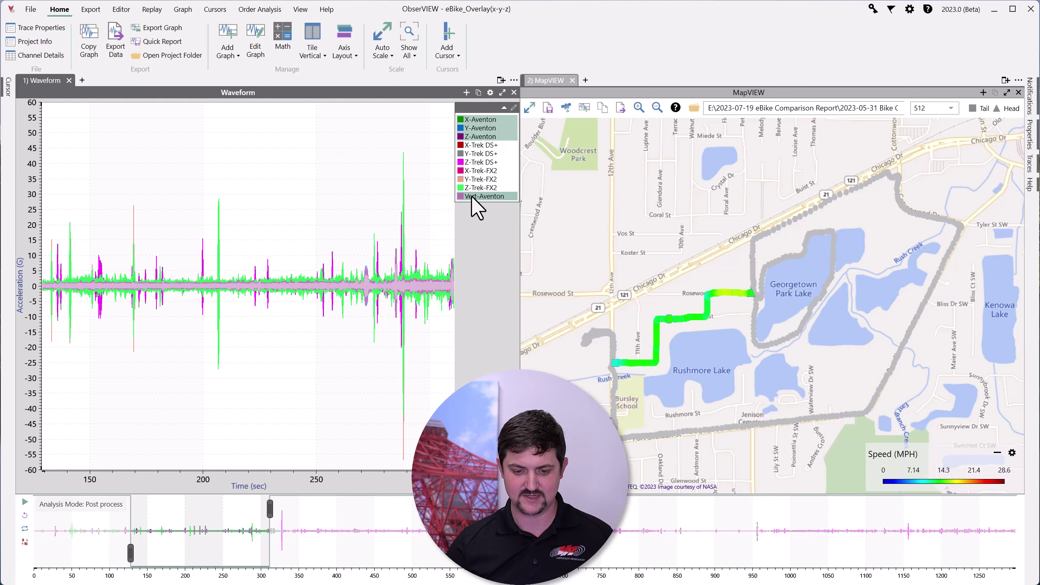
pyautogui.rightClick(472, 195)
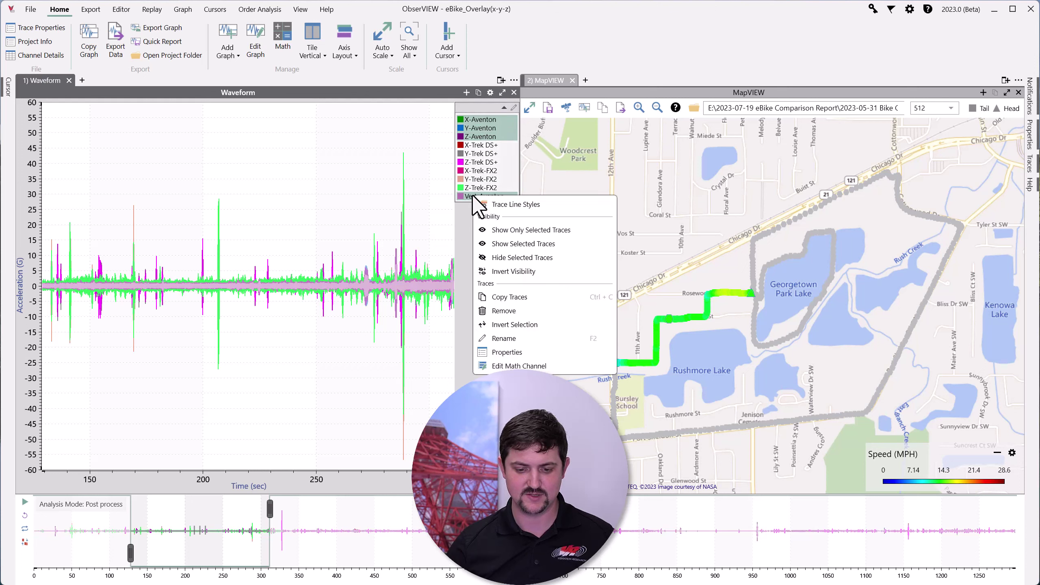
pyautogui.click(528, 233)
pyautogui.doubleClick(412, 93)
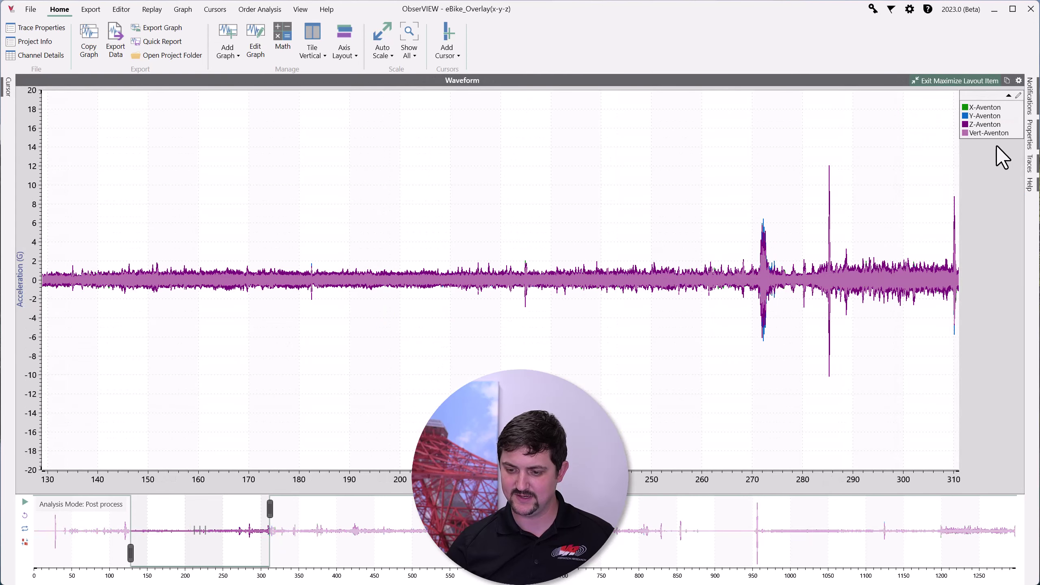
# Inspect the Vert, Z and X-Aventon traces, then delete the Y-Aventon trace.
pyautogui.click(990, 134)
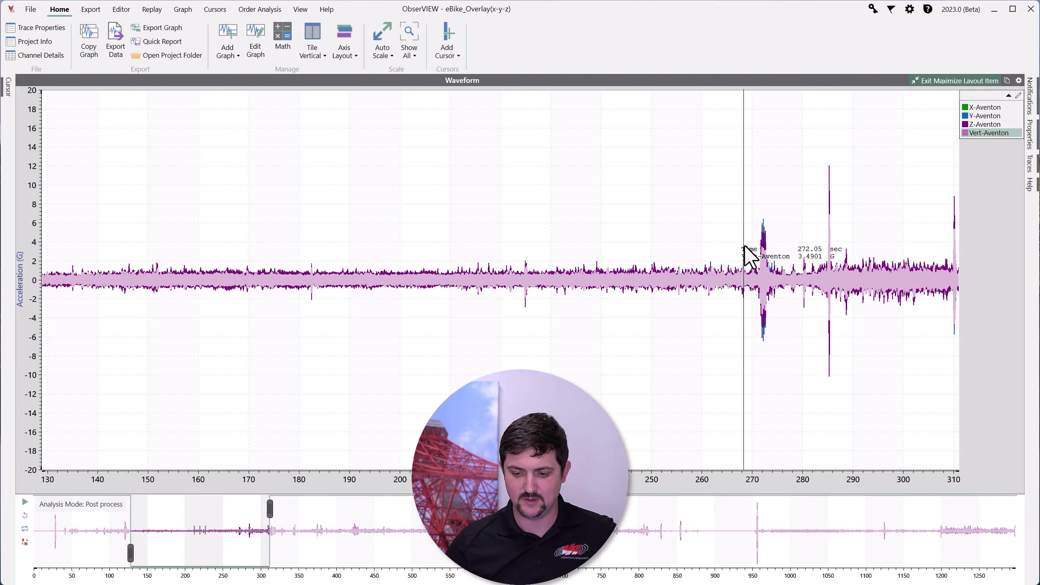
pyautogui.click(983, 125)
pyautogui.click(988, 107)
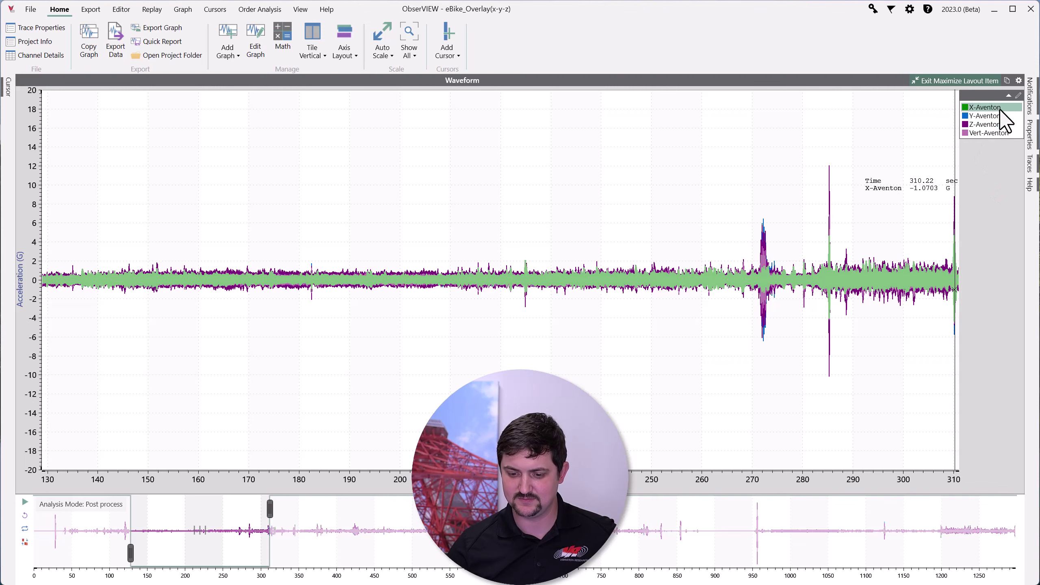
pyautogui.click(887, 138)
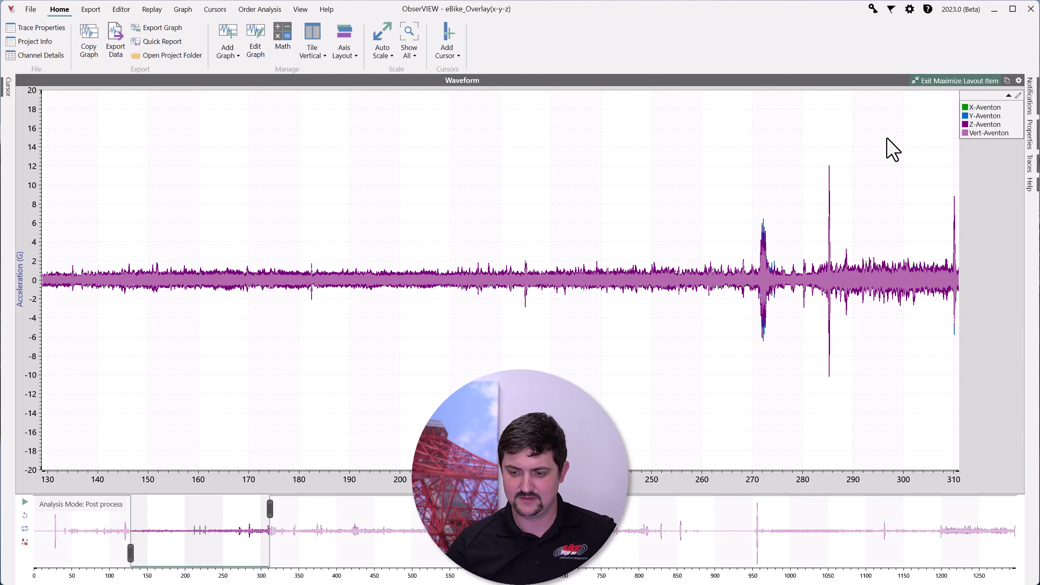
pyautogui.click(987, 117)
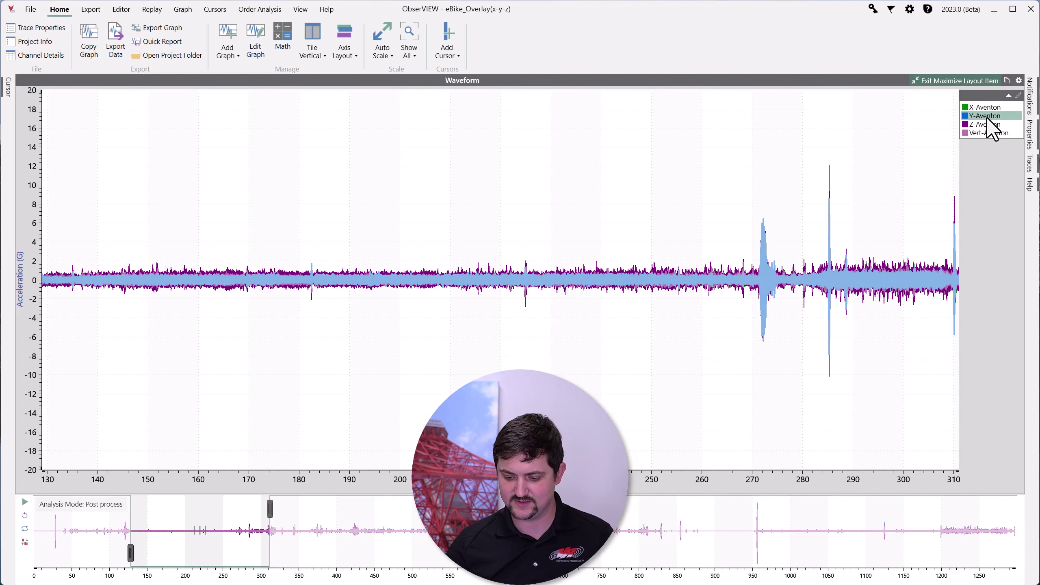
pyautogui.press('Delete')
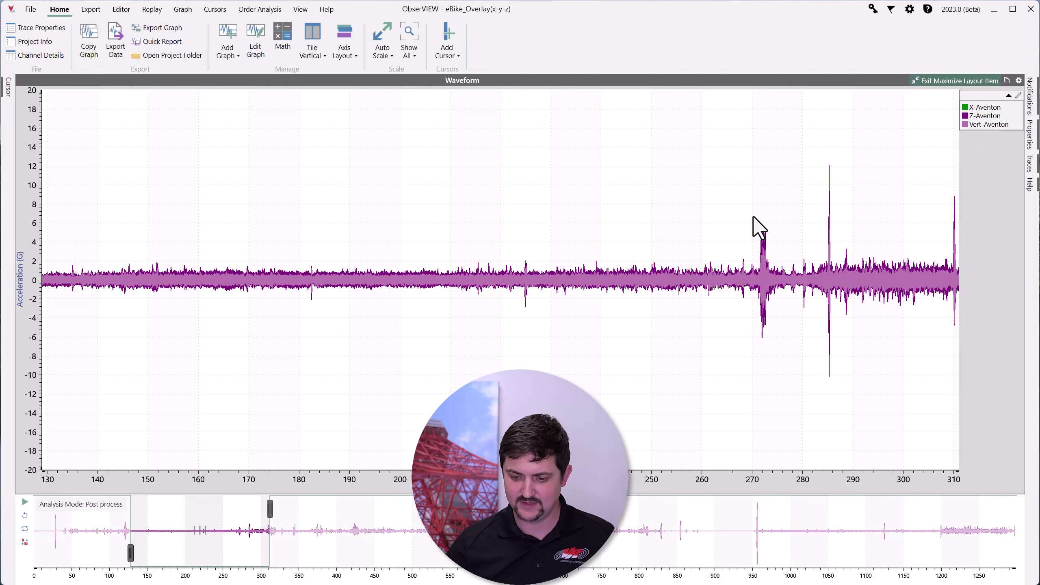
# Zoom into the spike near 272.46 s and highlight the X, Z and Vert-Aventon traces.
pyautogui.moveTo(756, 220); pyautogui.dragTo(777, 350)
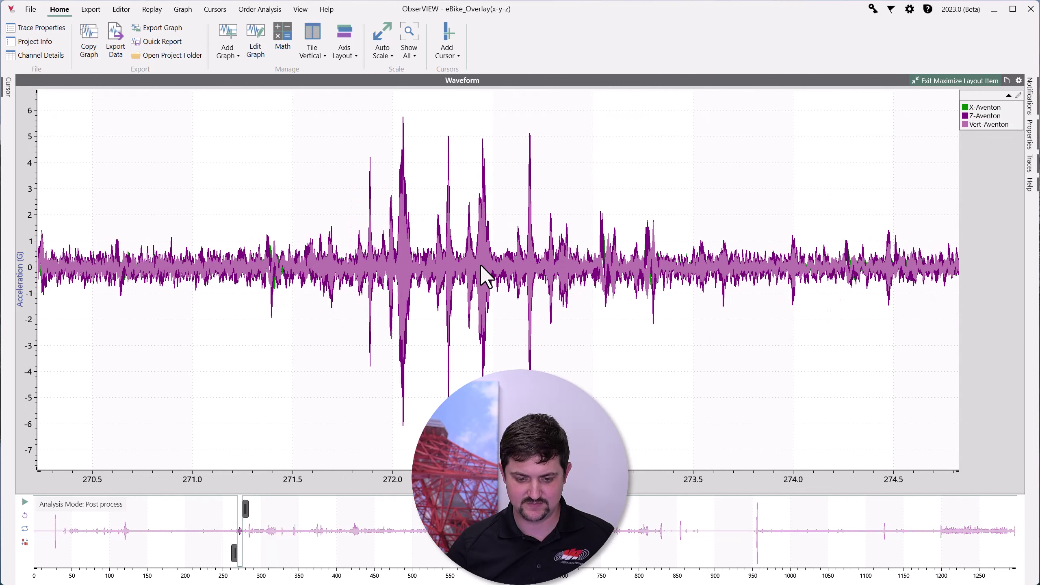
pyautogui.scroll(3, 485, 277)
pyautogui.scroll(3, 551, 255)
pyautogui.scroll(3, 493, 253)
pyautogui.scroll(3, 454, 243)
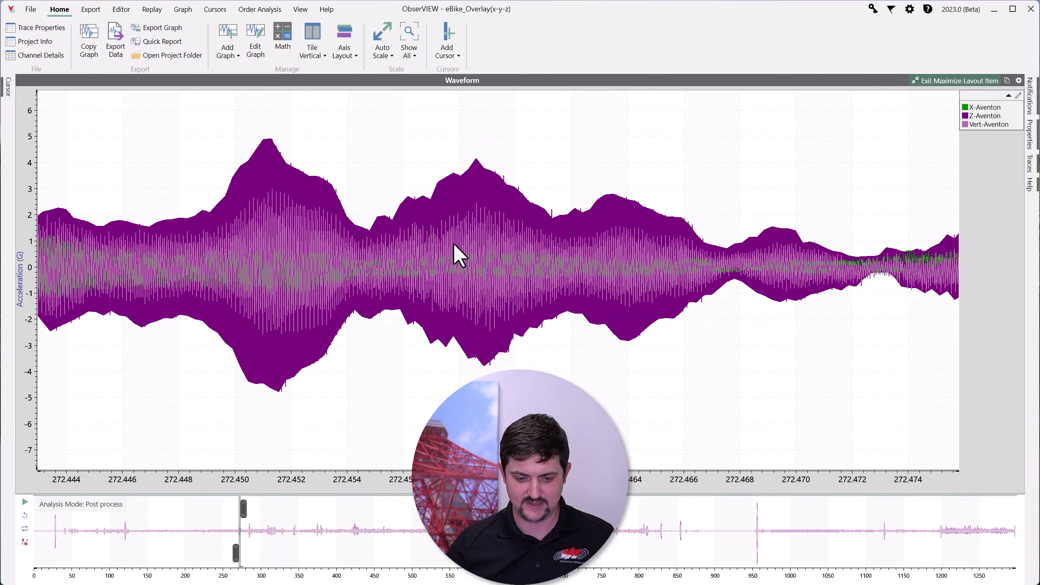
pyautogui.scroll(4, 454, 243)
pyautogui.scroll(2, 481, 261)
pyautogui.scroll(-2, 483, 266)
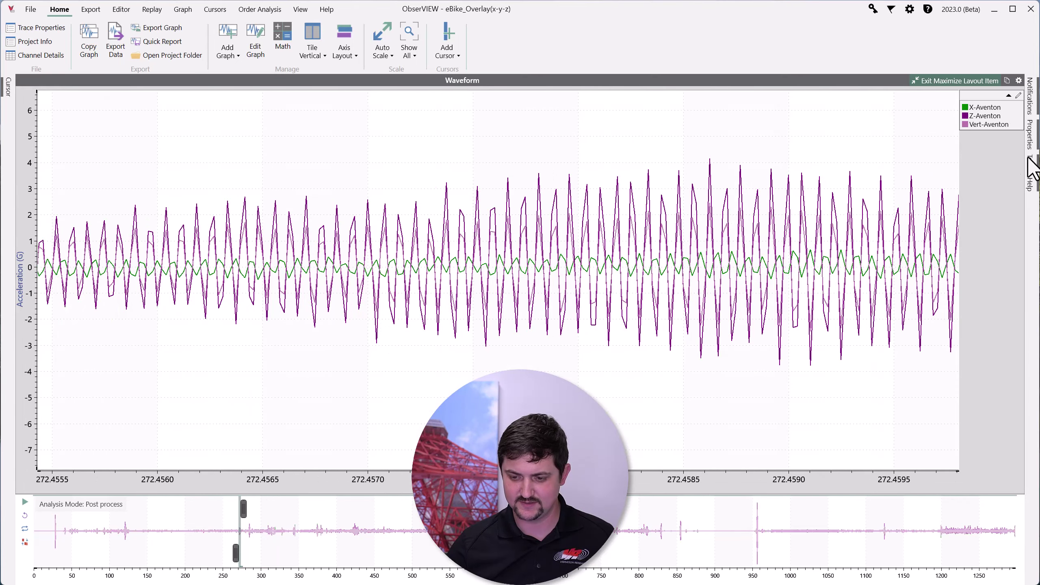
pyautogui.click(982, 108)
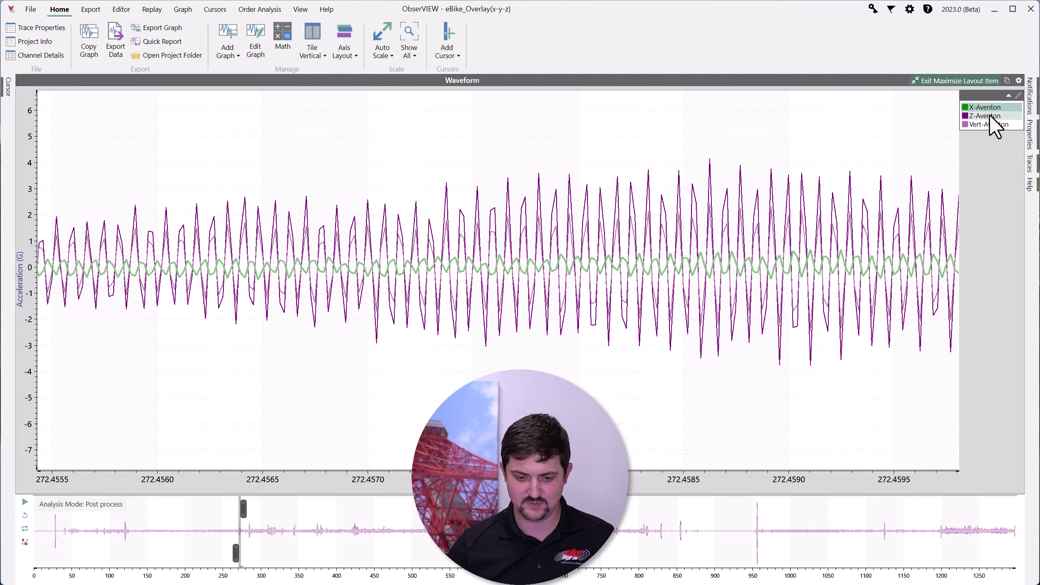
pyautogui.click(990, 115)
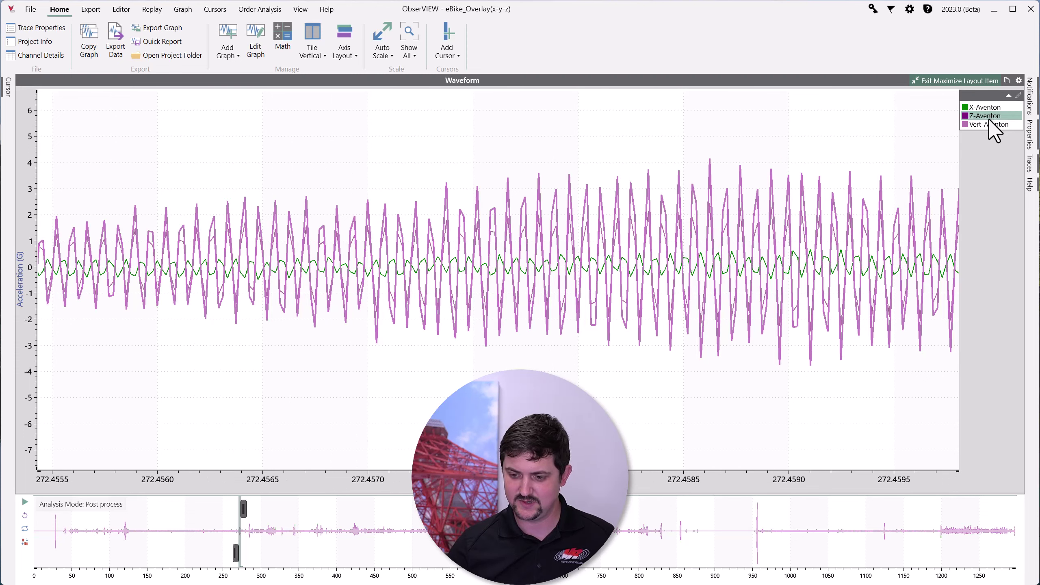
pyautogui.click(990, 125)
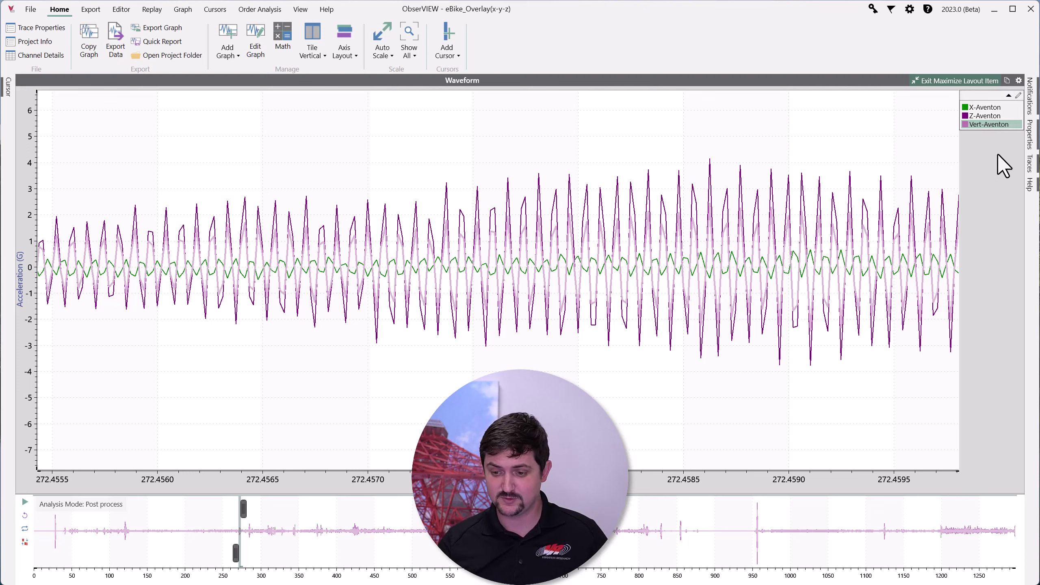
# Restyle the Vert-Aventon trace as a pink line of width 5.
pyautogui.rightClick(991, 124)
pyautogui.click(894, 133)
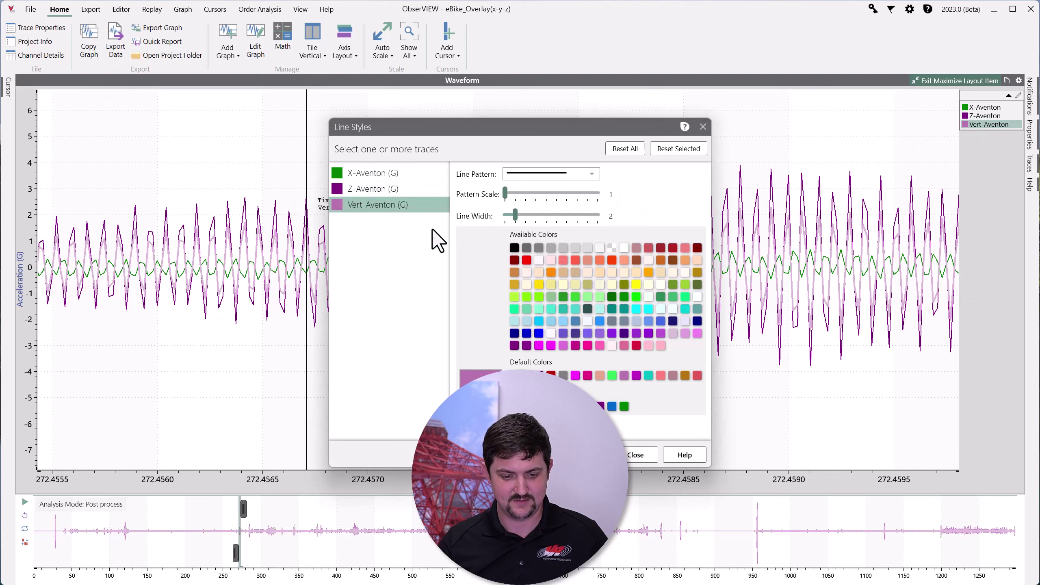
pyautogui.moveTo(516, 215); pyautogui.dragTo(545, 215)
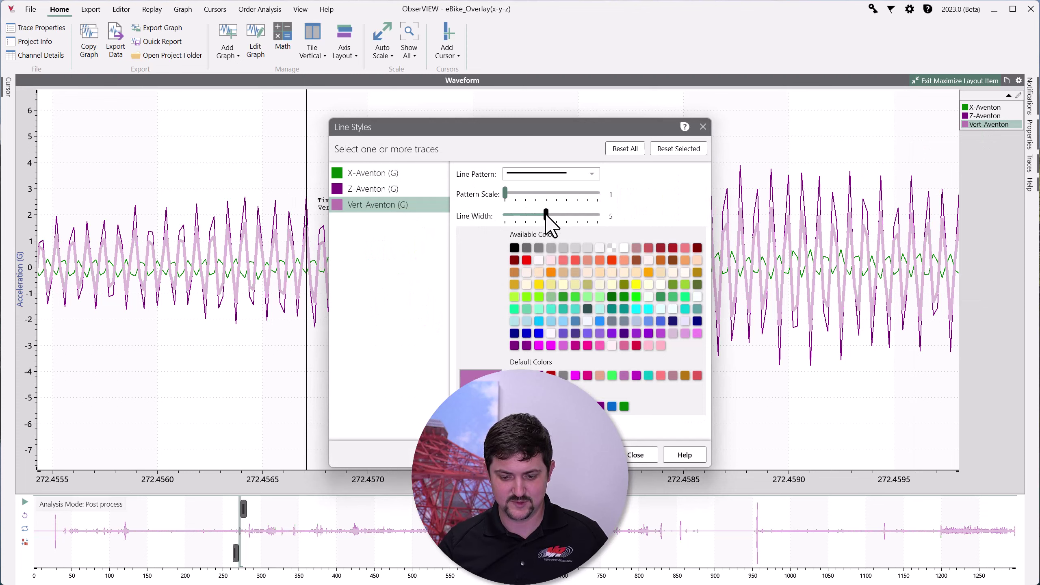
pyautogui.click(588, 375)
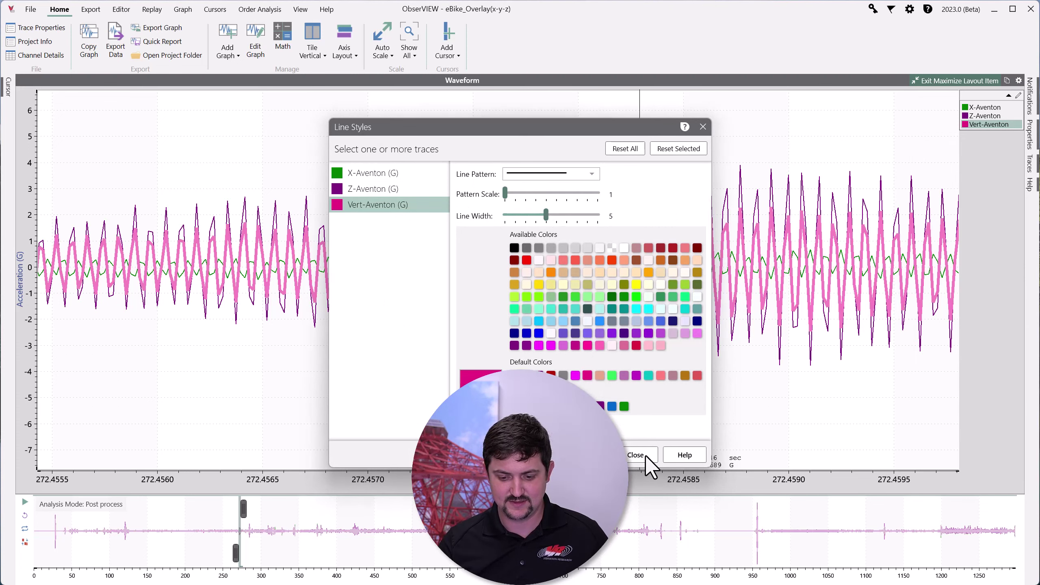
pyautogui.click(636, 455)
pyautogui.click(801, 404)
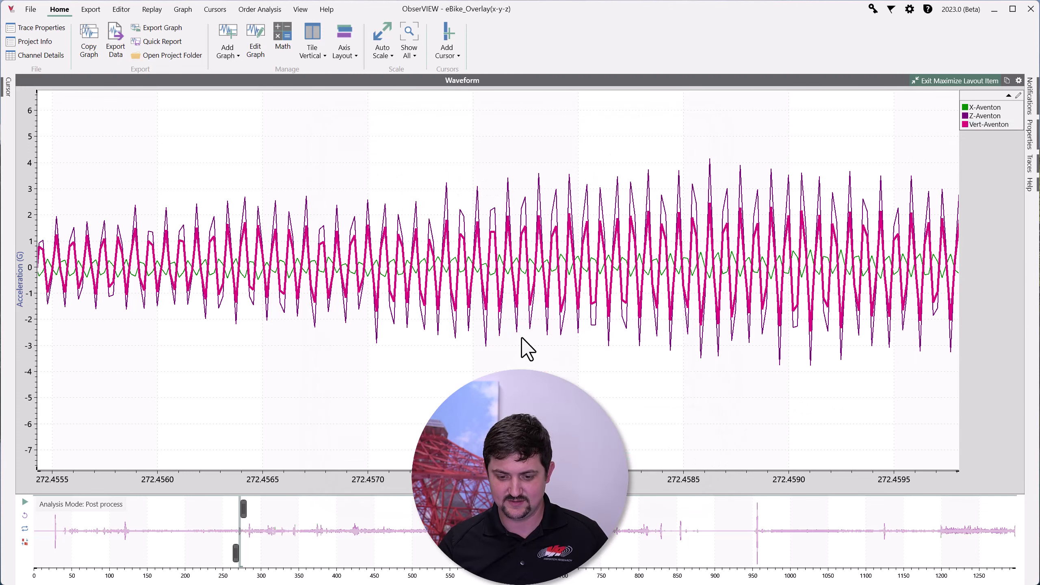
pyautogui.scroll(-3, 522, 337)
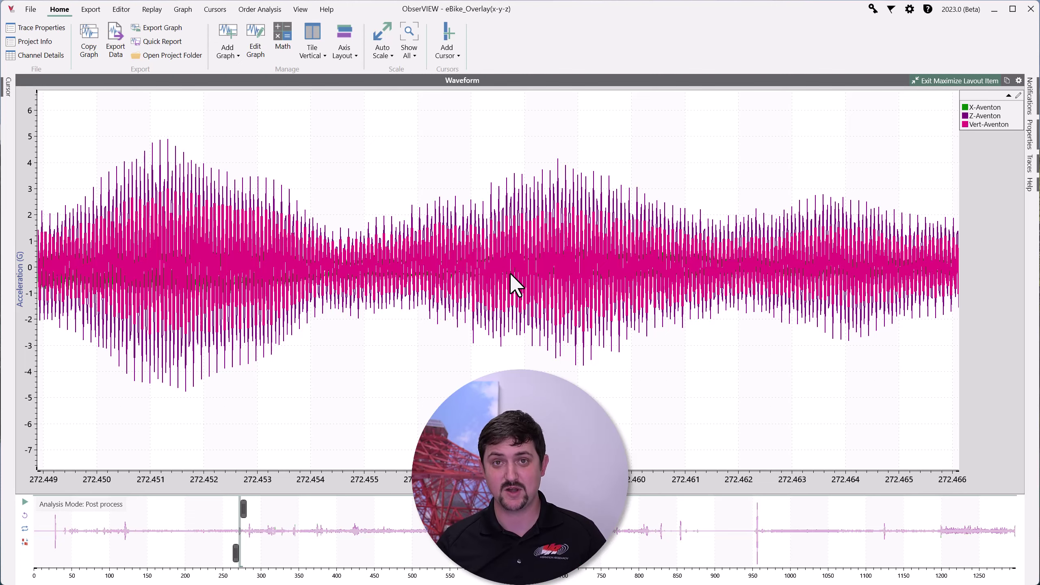
# Maximize the Power Spectral Density graph and set its analysis lines to 65536.
pyautogui.click(946, 79)
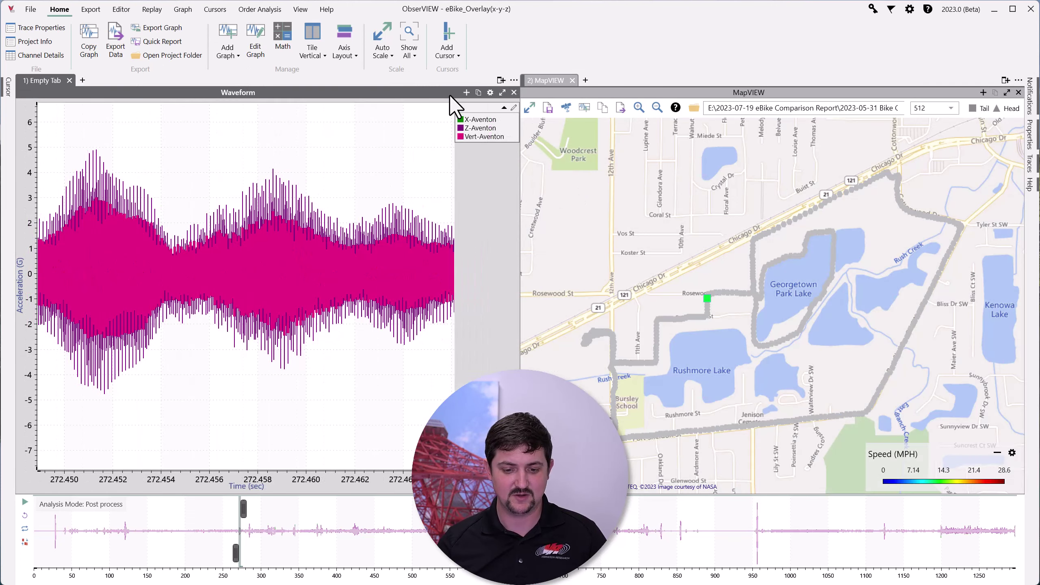
pyautogui.click(501, 93)
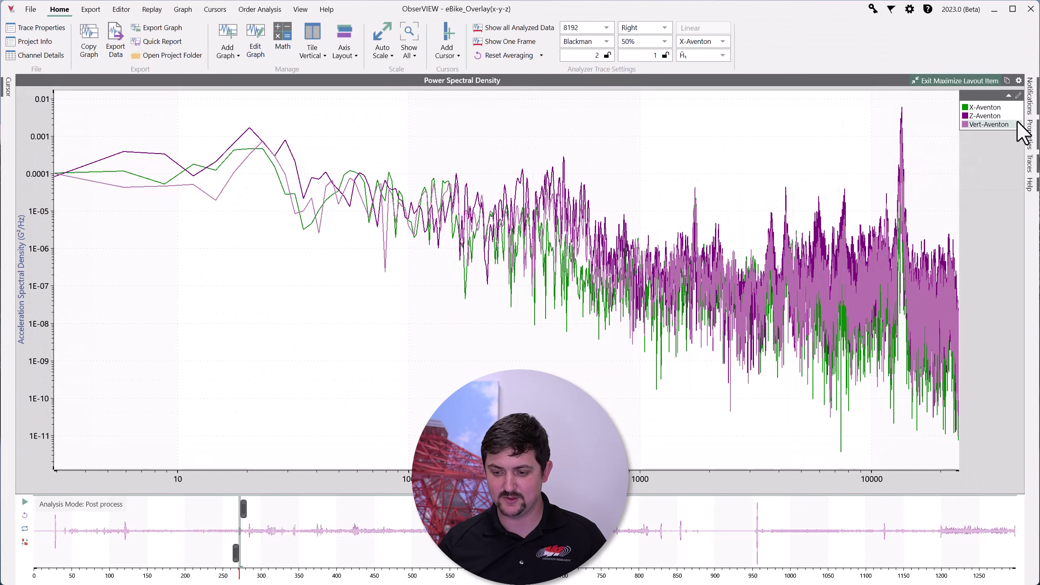
pyautogui.click(1019, 80)
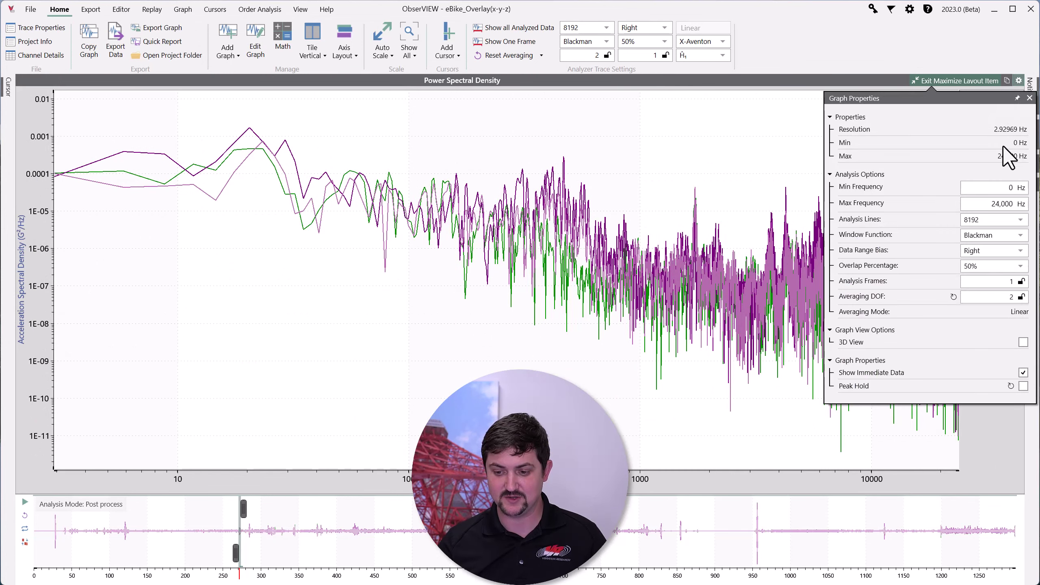
pyautogui.click(994, 220)
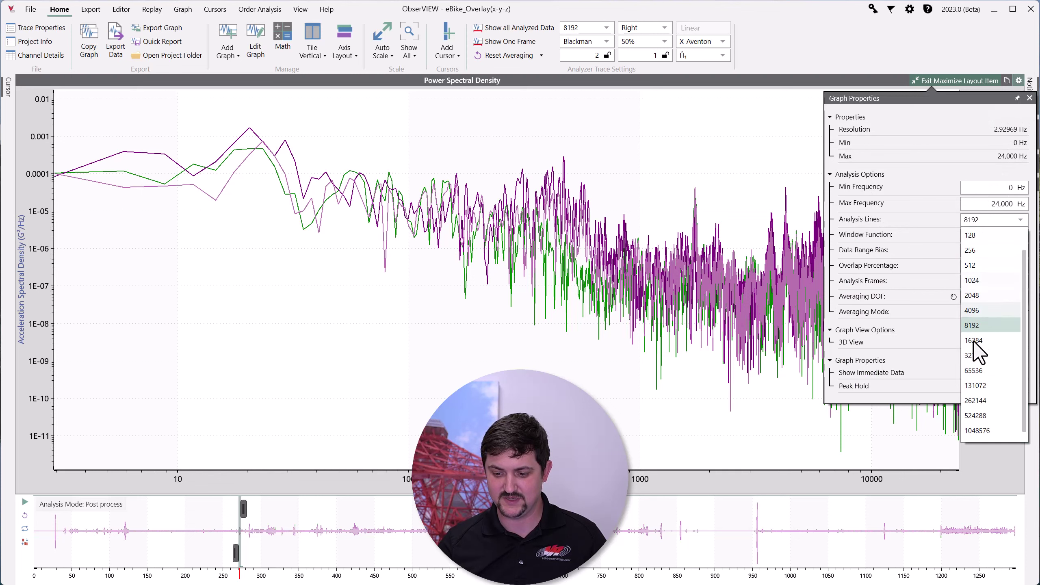
pyautogui.click(974, 371)
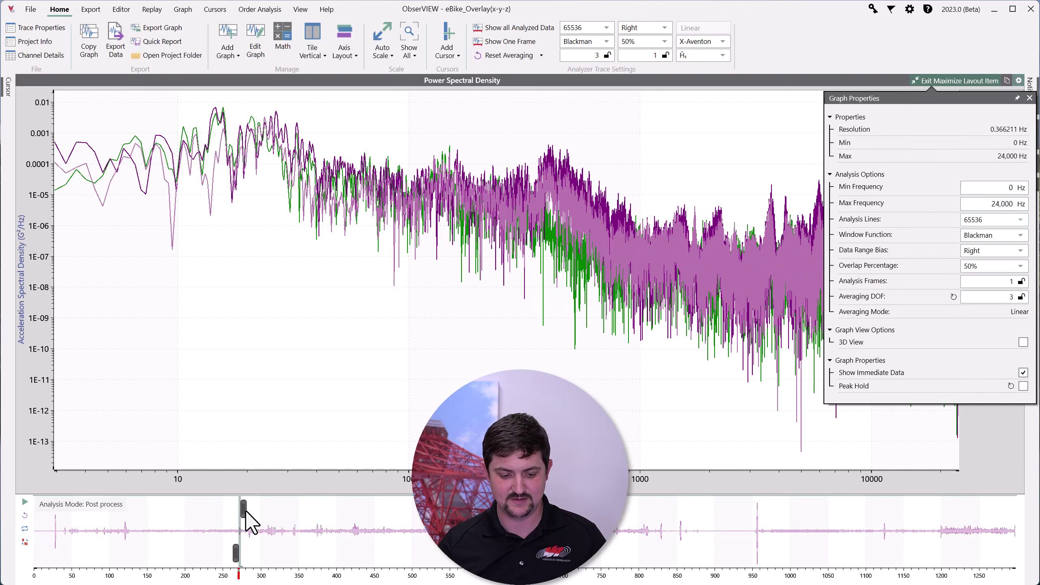
# Extend the PSD time range back to about 125 s and check the X-Aventon spectrum.
pyautogui.moveTo(236, 553); pyautogui.dragTo(126, 553)
pyautogui.click(988, 124)
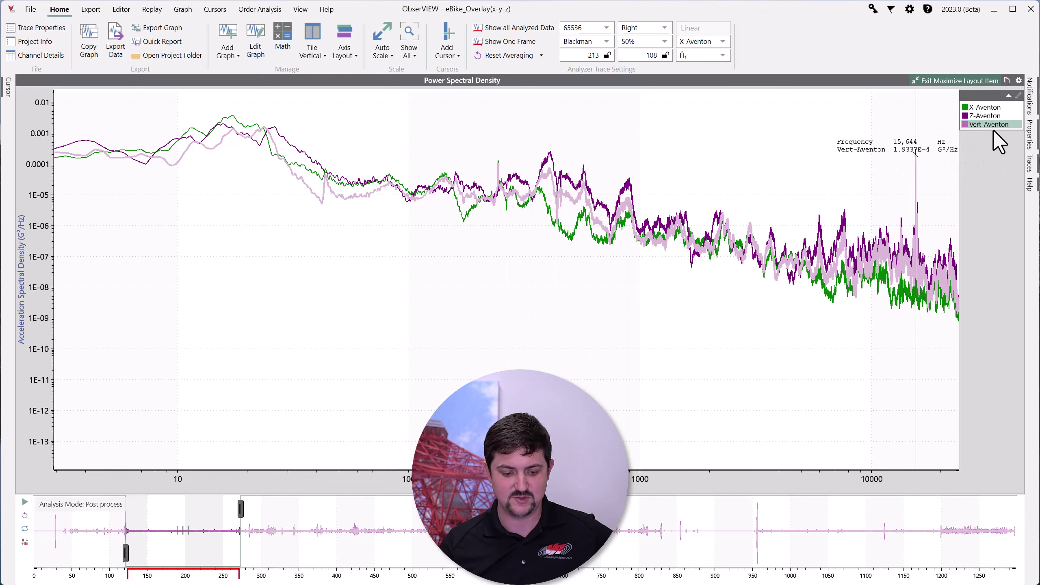
pyautogui.click(995, 108)
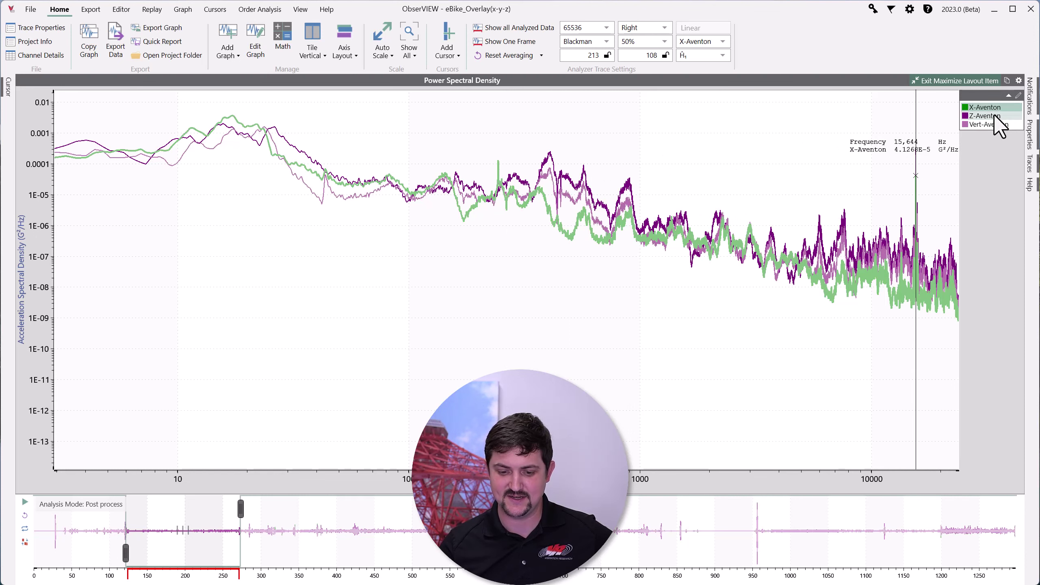
pyautogui.click(721, 158)
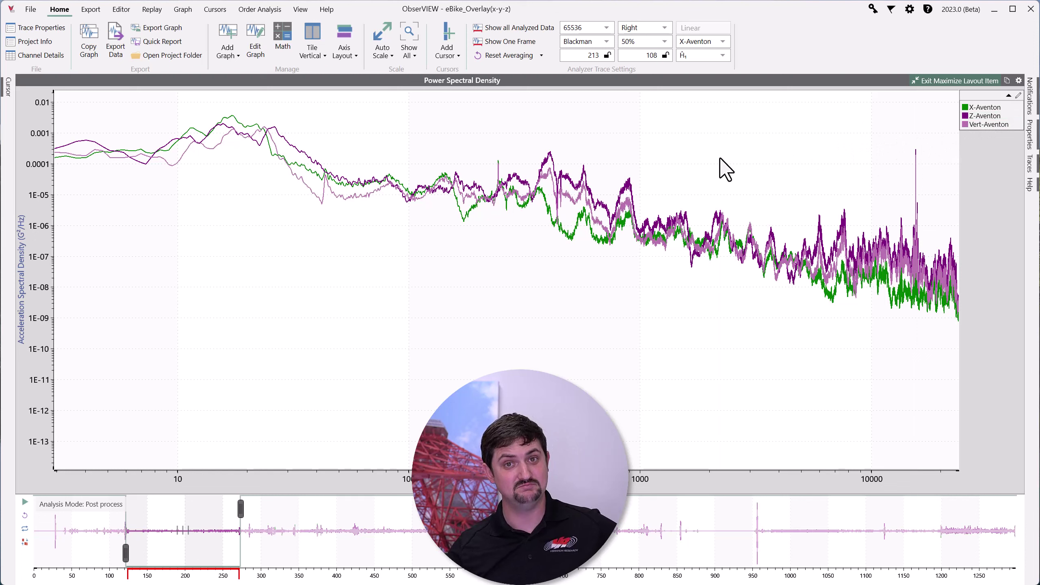